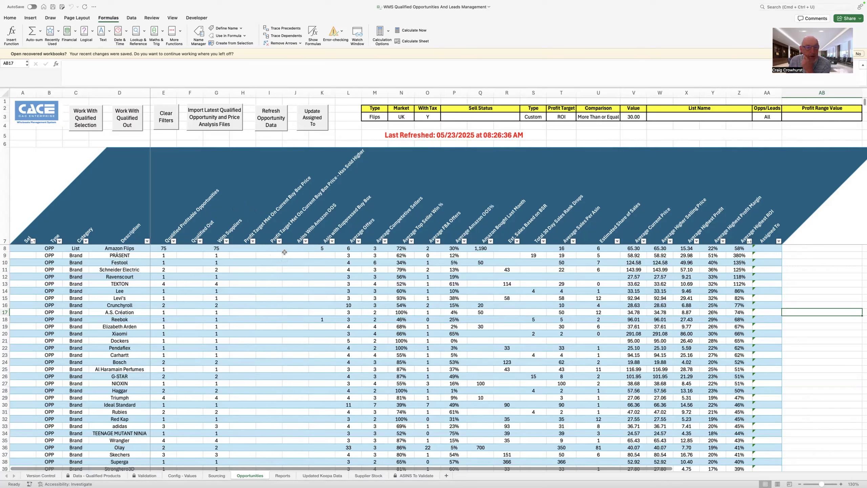
# - Review the Amazon Flips and brand rows through the end of the opportunities list, and check the options of the Type filter beside Profit Target
pyautogui.click(111, 248)
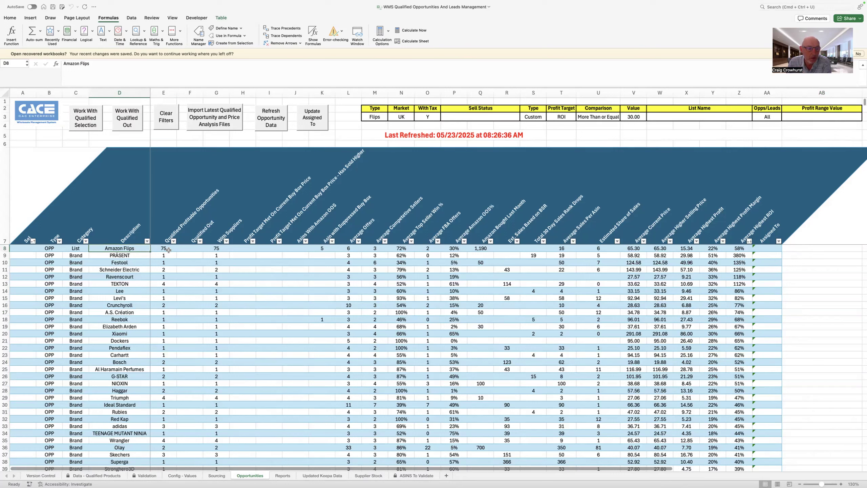
pyautogui.moveTo(130, 256); pyautogui.dragTo(120, 427)
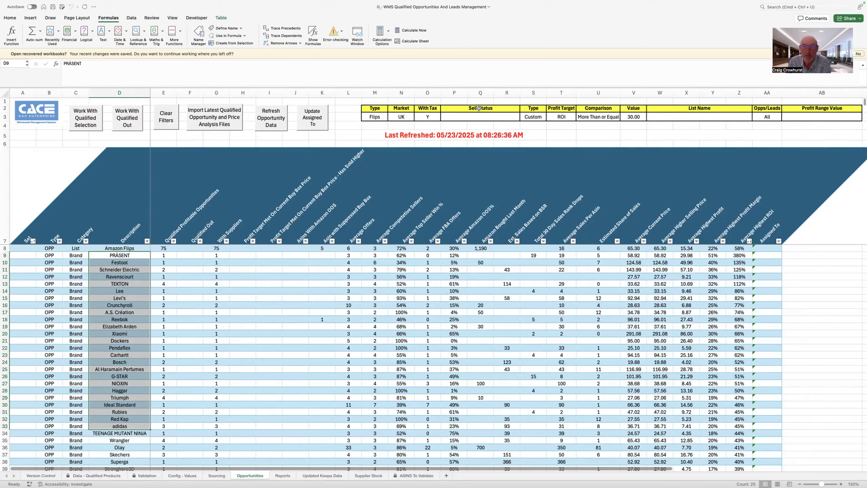
pyautogui.click(538, 117)
pyautogui.click(549, 117)
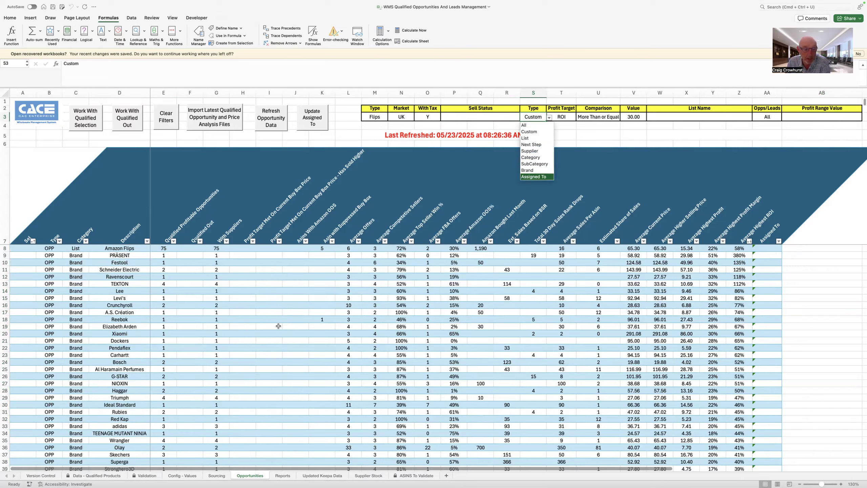
pyautogui.press('Escape')
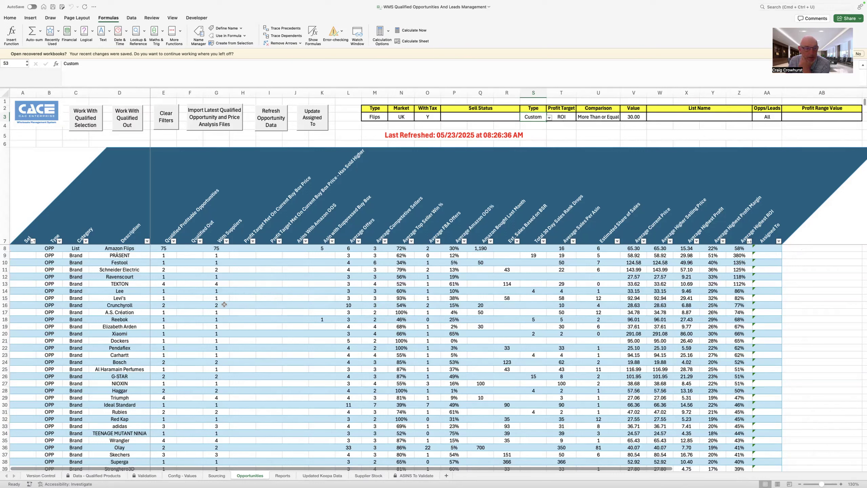
pyautogui.moveTo(214, 306); pyautogui.dragTo(375, 306)
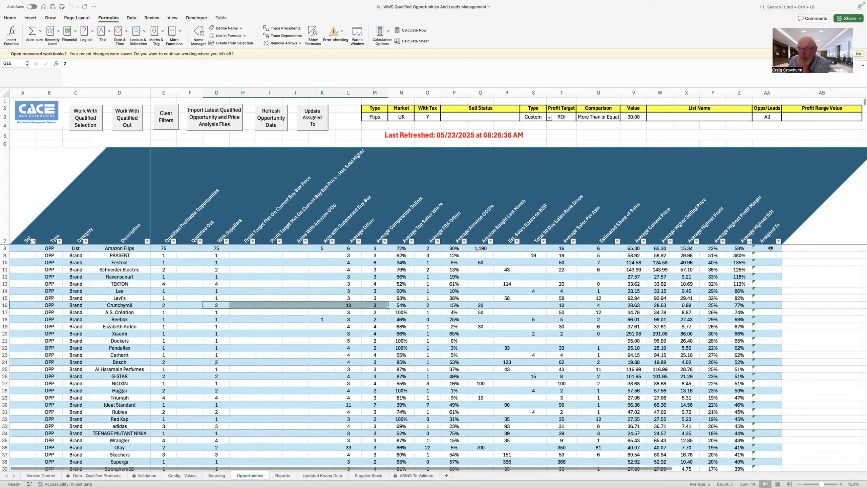
pyautogui.scroll(-13, 735, 301)
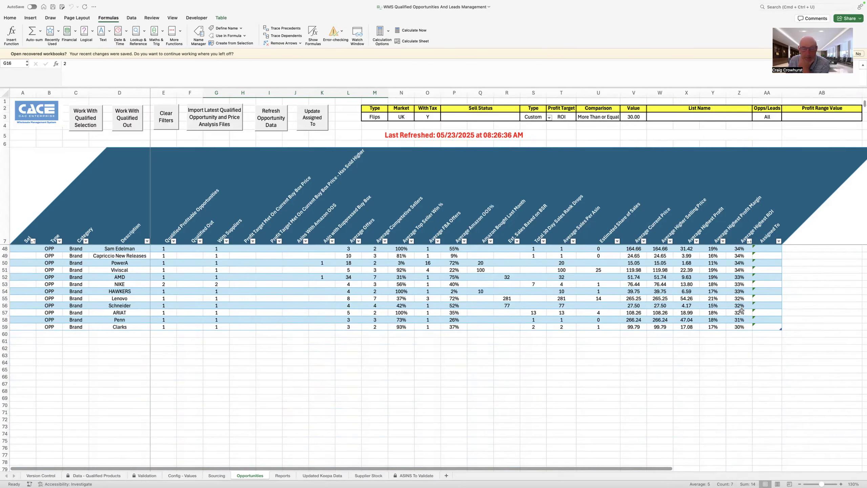
pyautogui.scroll(10, 740, 314)
pyautogui.scroll(4, 809, 125)
# - View the available Profit Range Value options without choosing one
pyautogui.click(809, 117)
pyautogui.scroll(-10, 862, 120)
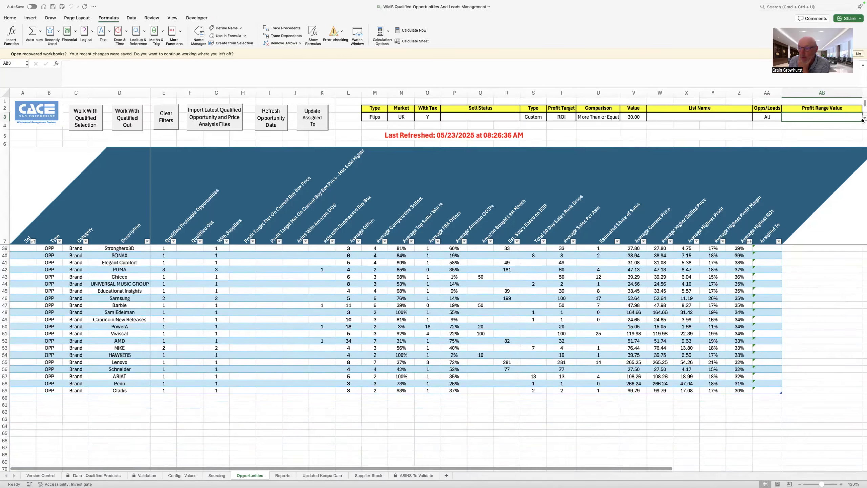
pyautogui.scroll(-10, 862, 120)
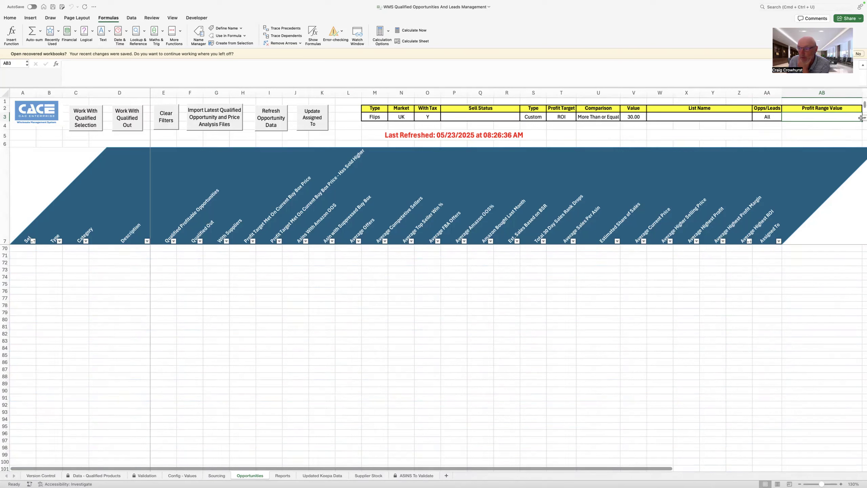
pyautogui.scroll(-10, 862, 120)
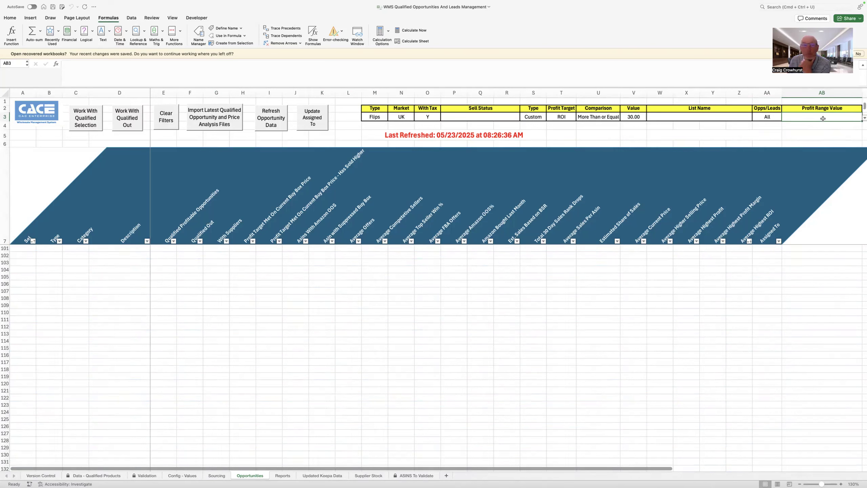
pyautogui.scroll(-10, 862, 120)
pyautogui.scroll(-10, 862, 120)
pyautogui.scroll(-10, 863, 120)
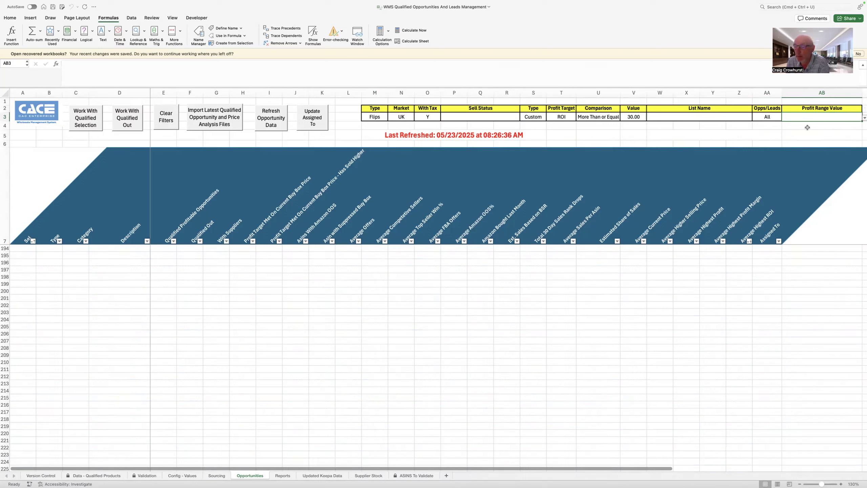
pyautogui.moveTo(497, 468); pyautogui.dragTo(530, 464)
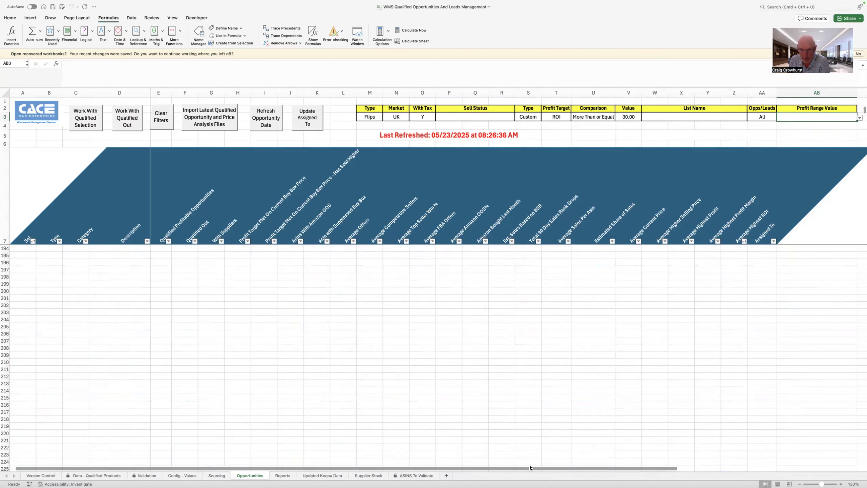
pyautogui.click(830, 118)
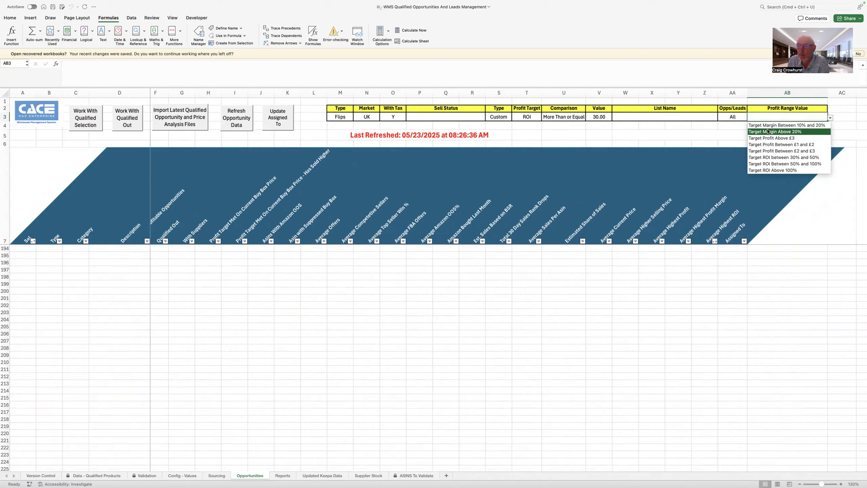
pyautogui.click(735, 132)
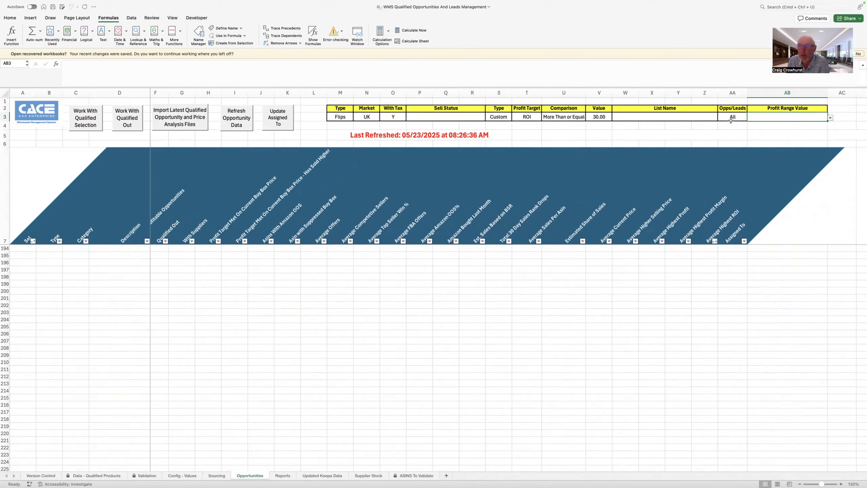
pyautogui.hscroll(-2, 580, 127)
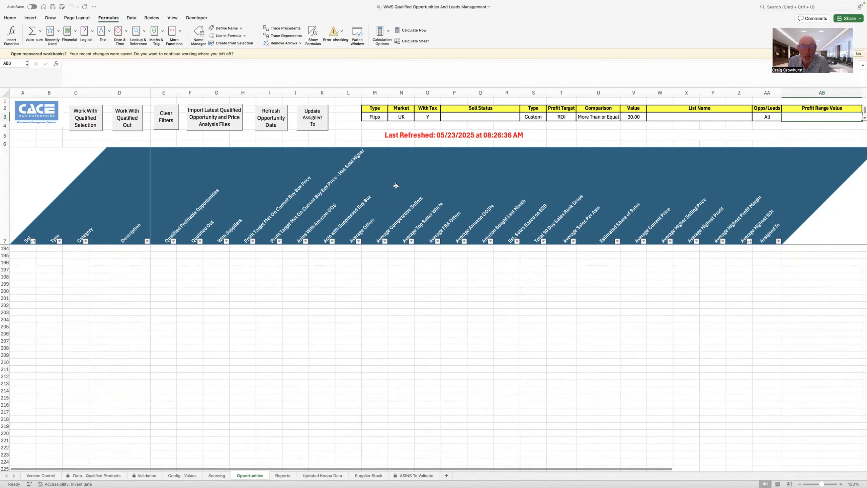
# - Compare the list and brand categories in the opportunities table, and examine the Triumph row's qualified opportunity and supplier counts
pyautogui.scroll(10, 202, 256)
pyautogui.scroll(20, 199, 259)
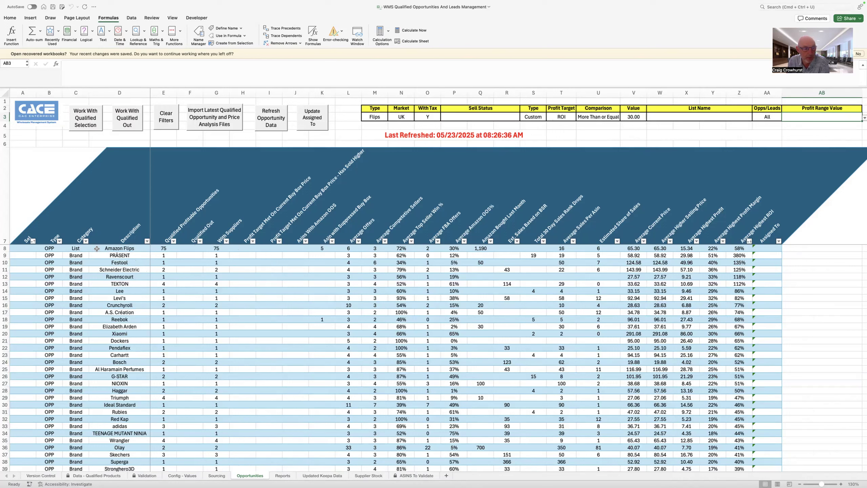
pyautogui.click(76, 248)
pyautogui.click(81, 259)
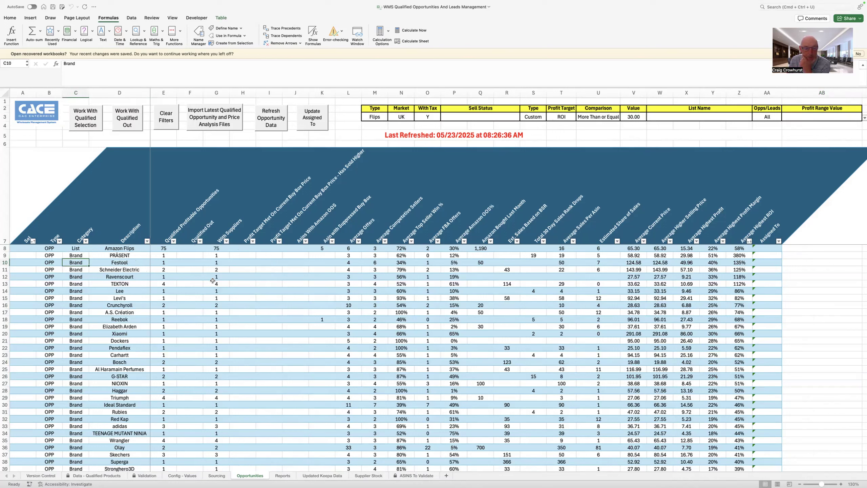
pyautogui.click(347, 405)
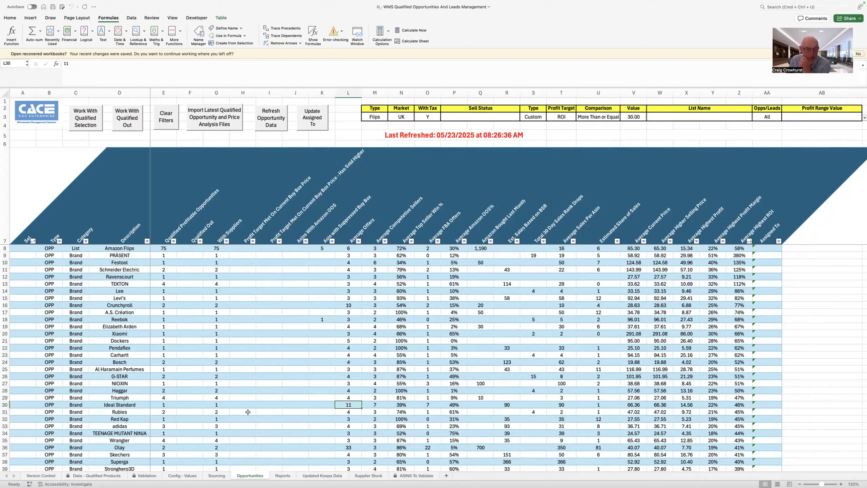
pyautogui.click(218, 397)
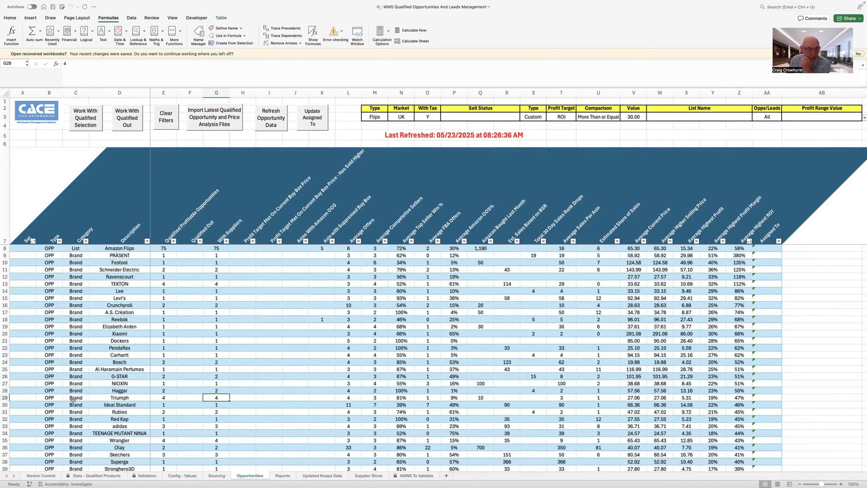
pyautogui.click(170, 397)
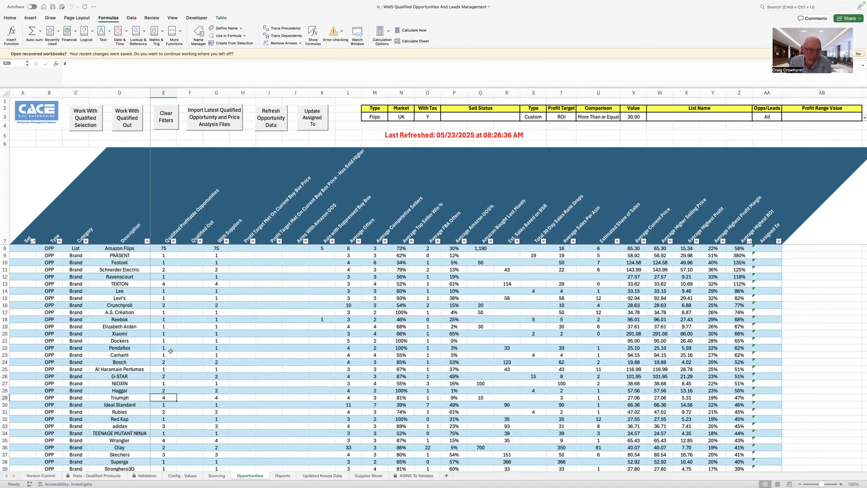
# - Mark the Triumph brand row with y in the Sel column and load its qualified products to work with
pyautogui.click(25, 248)
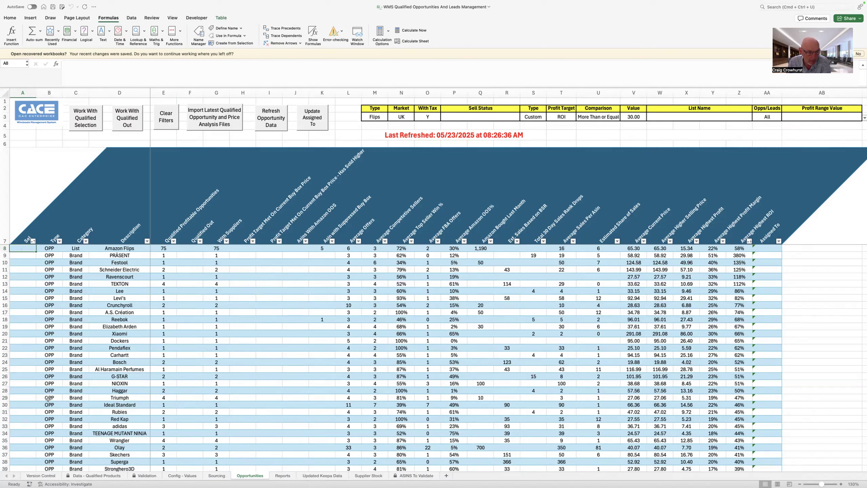
pyautogui.click(28, 397)
pyautogui.write('y')
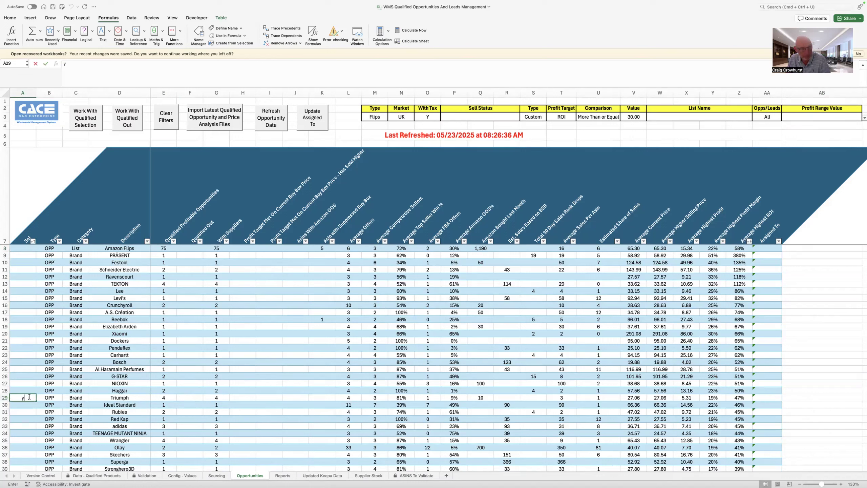
pyautogui.click(88, 118)
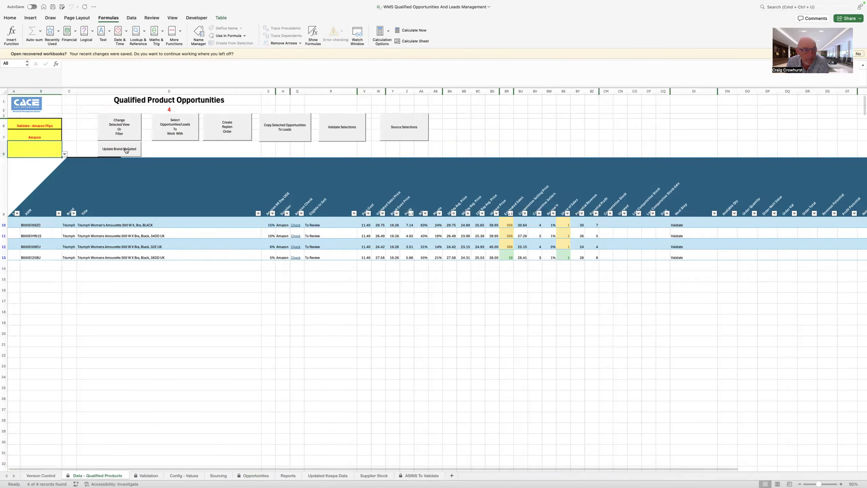
# - Examine the Triumph products' columns and browse the views available in place of Validate - Amazon Flips
pyautogui.hscroll(1, 325, 304)
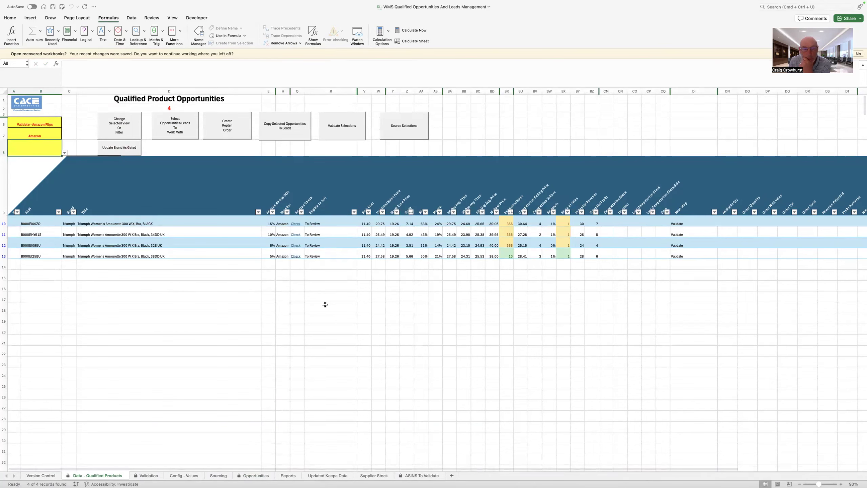
pyautogui.hscroll(2, 325, 304)
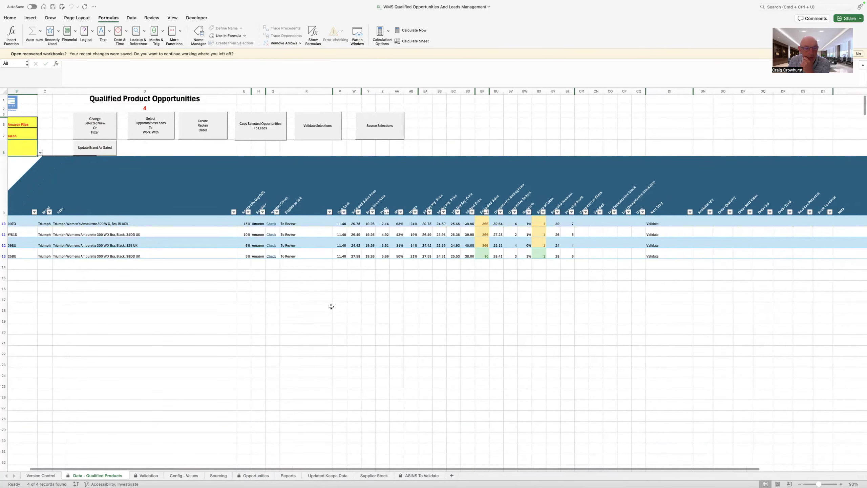
pyautogui.hscroll(-2, 332, 307)
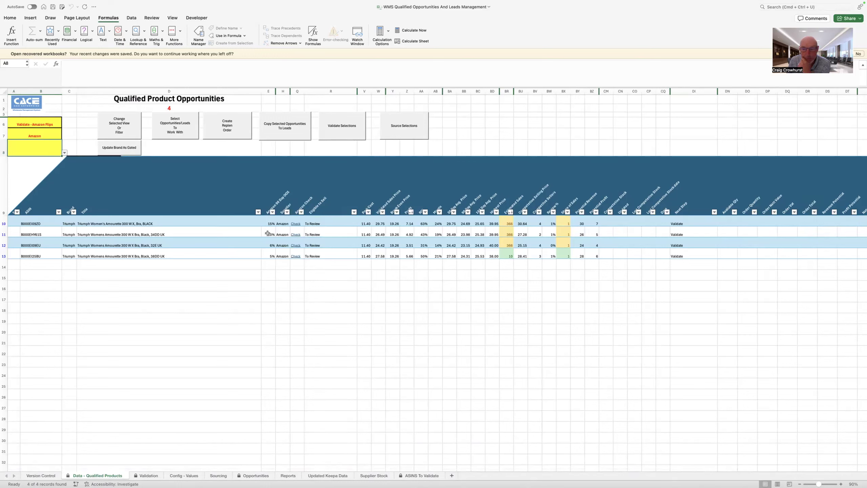
pyautogui.click(43, 125)
pyautogui.click(64, 125)
pyautogui.scroll(-5, 42, 188)
pyautogui.scroll(5, 42, 188)
pyautogui.press('Escape')
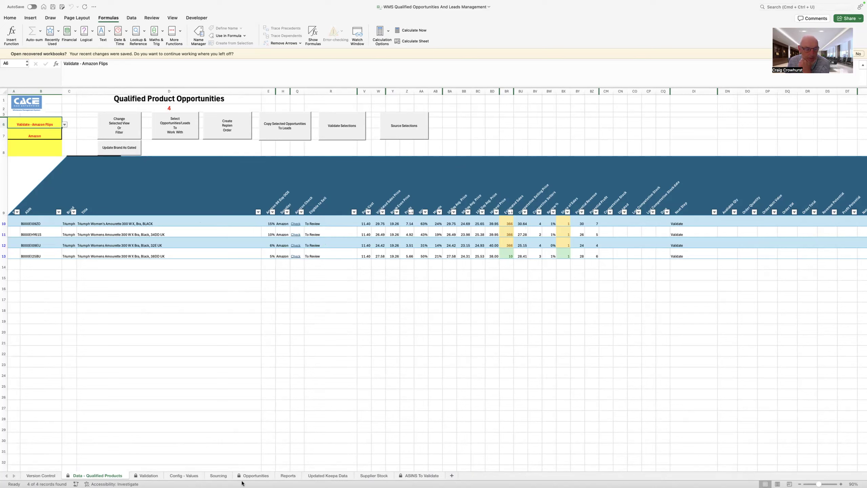
# - Arrange the Excel workbook and the Google Chrome window side by side in a split-screen space
pyautogui.moveTo(241, 484)
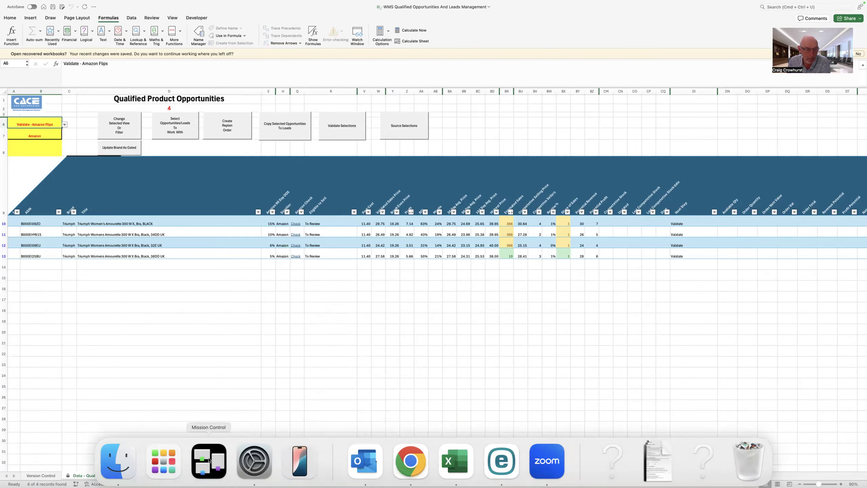
pyautogui.click(209, 460)
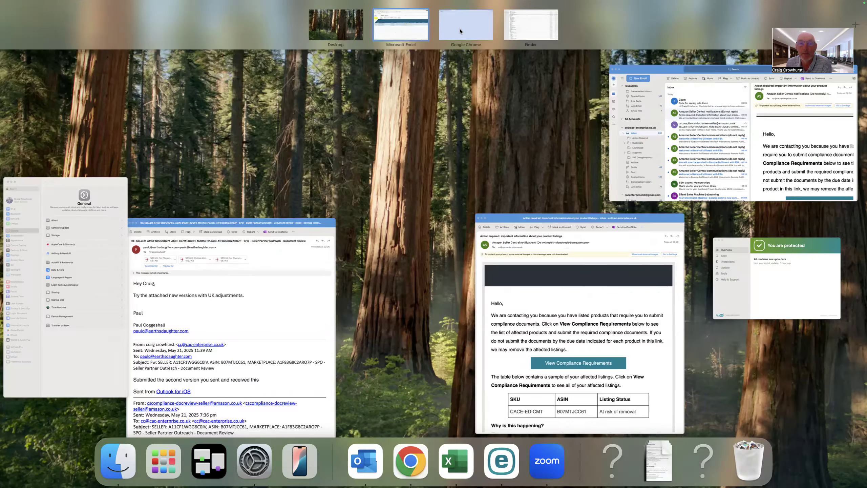
pyautogui.moveTo(459, 31); pyautogui.dragTo(401, 24)
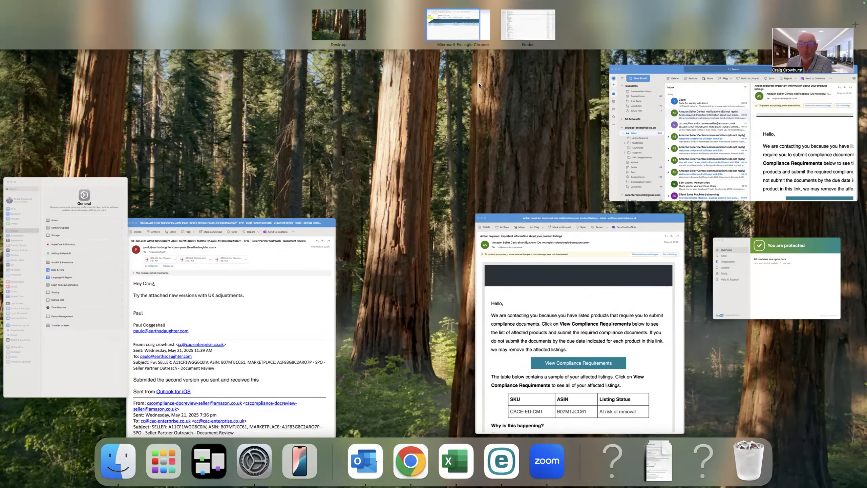
pyautogui.press('Escape')
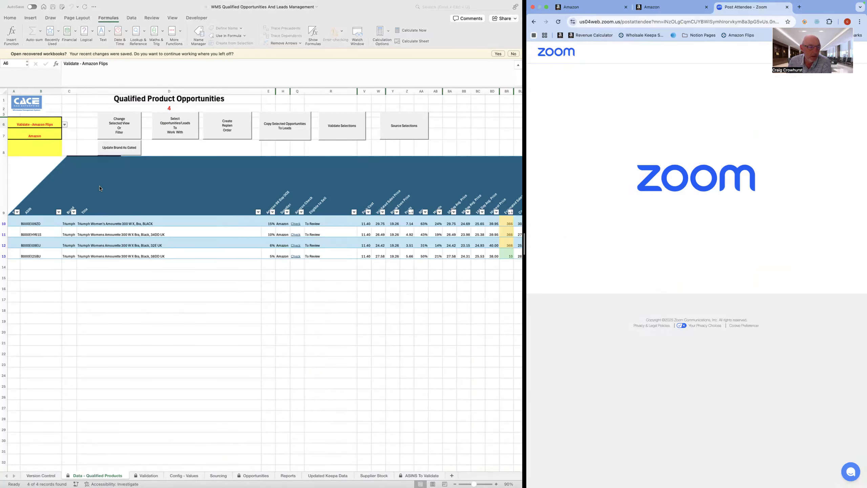
# - Open the first Triumph product's Keepa page in Chrome, log in with the prefilled credentials, and set the graph range to 3 Months
pyautogui.click(32, 224)
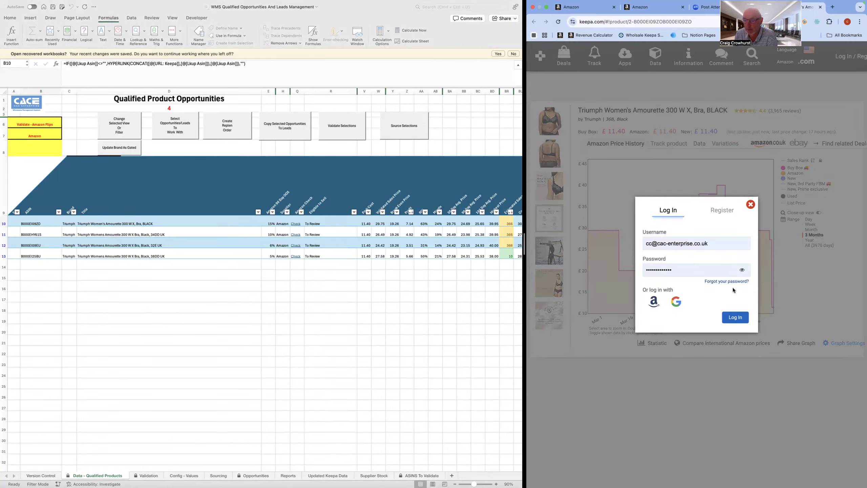
pyautogui.click(736, 316)
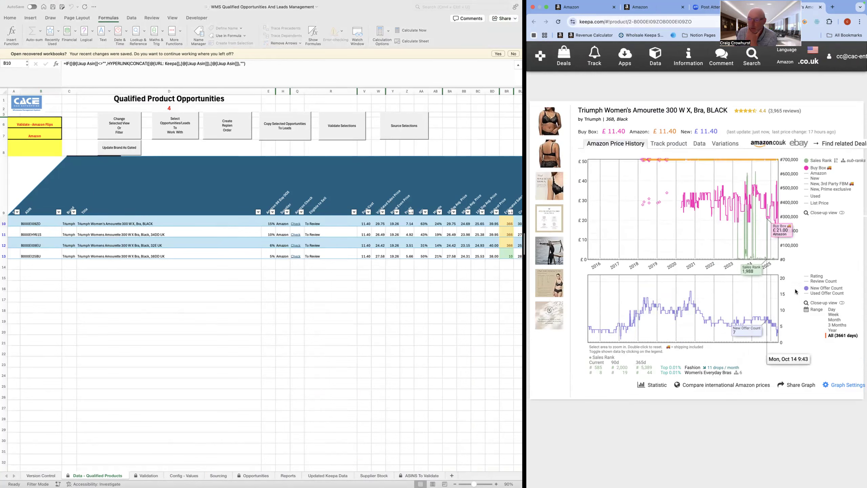
pyautogui.click(836, 325)
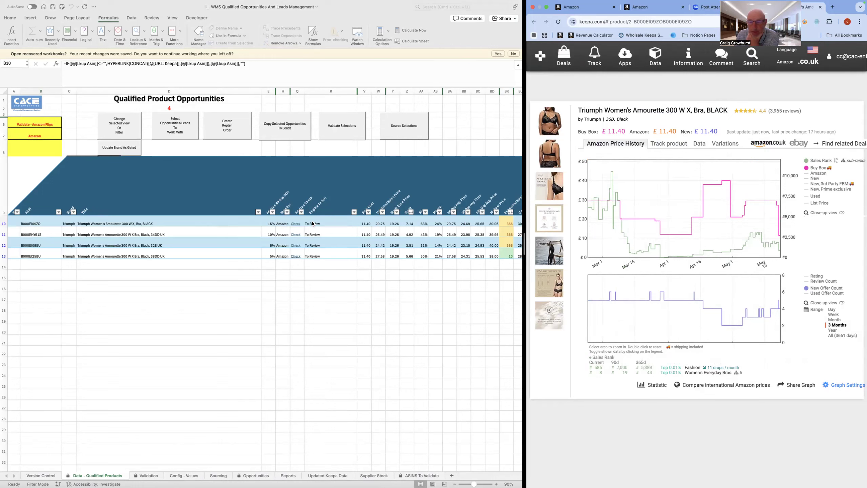
# - Examine the first Triumph product's sales and competition columns, and open its seller offers in Keepa's product data for comparison
pyautogui.hscroll(10, 368, 231)
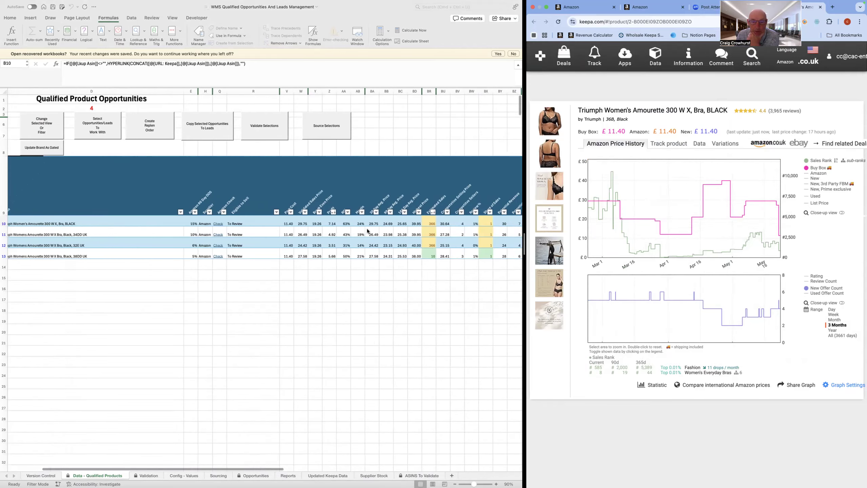
pyautogui.hscroll(3, 367, 230)
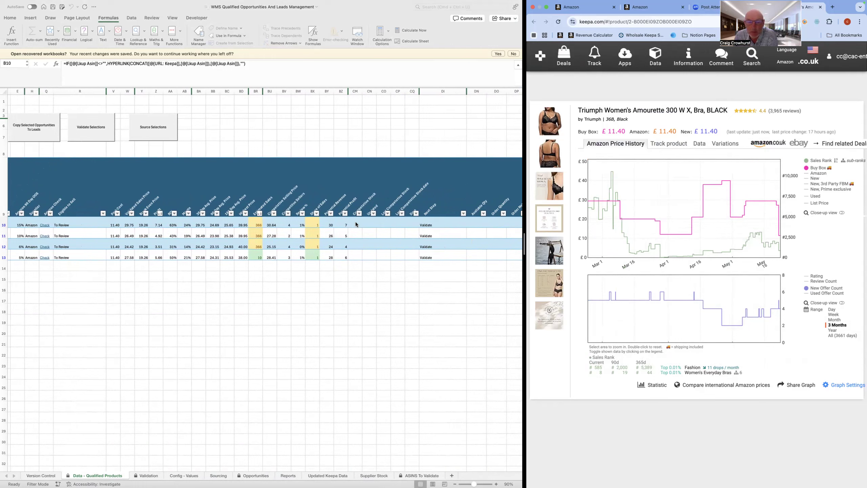
pyautogui.click(699, 143)
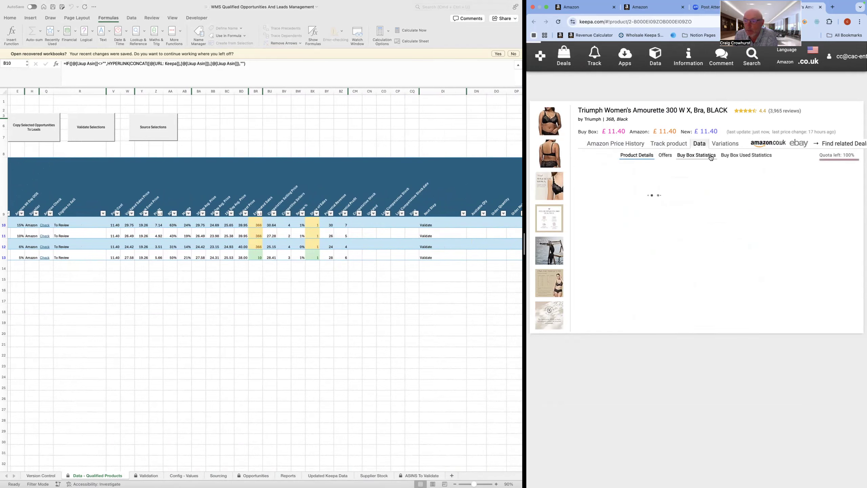
pyautogui.click(665, 156)
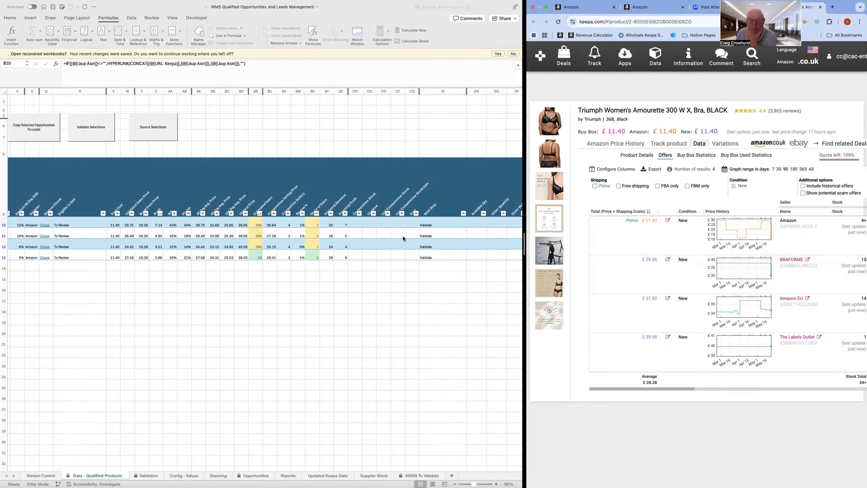
# - Review the first Triumph product's row against the Keepa offers and open its Seller Central Check link
pyautogui.hscroll(-1, 403, 238)
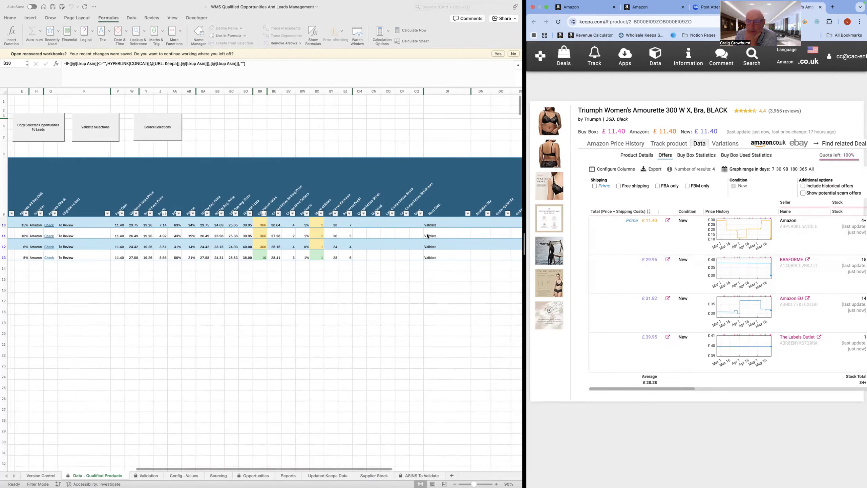
pyautogui.hscroll(-1, 597, 234)
pyautogui.hscroll(1, 598, 232)
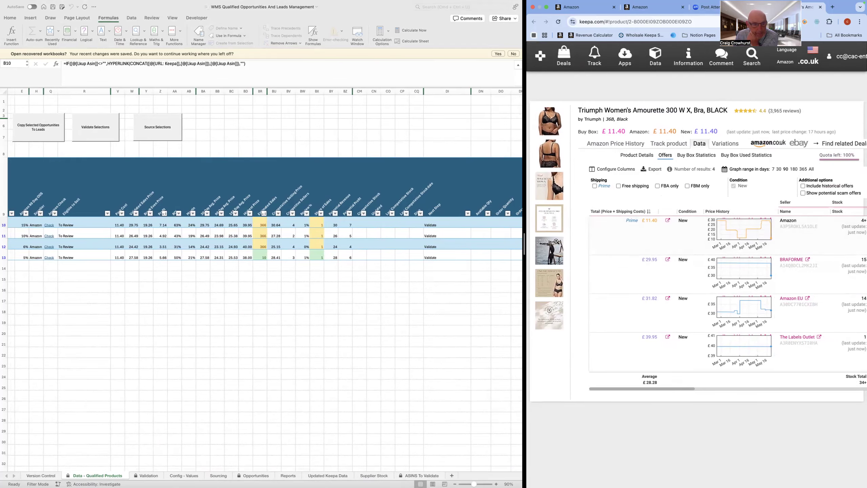
pyautogui.hscroll(-2, 312, 229)
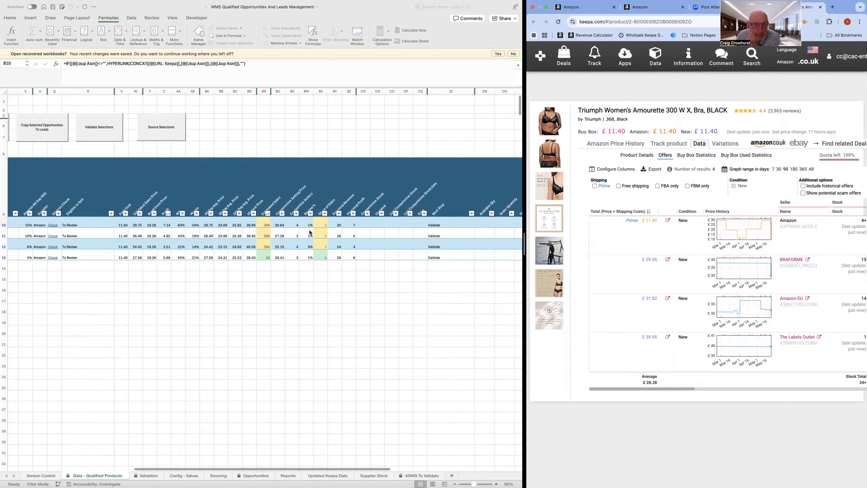
pyautogui.hscroll(-5, 310, 233)
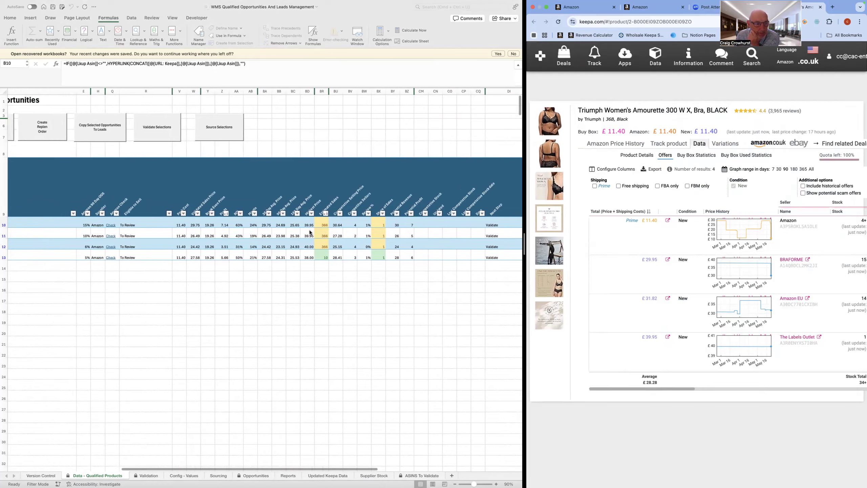
pyautogui.hscroll(1, 419, 231)
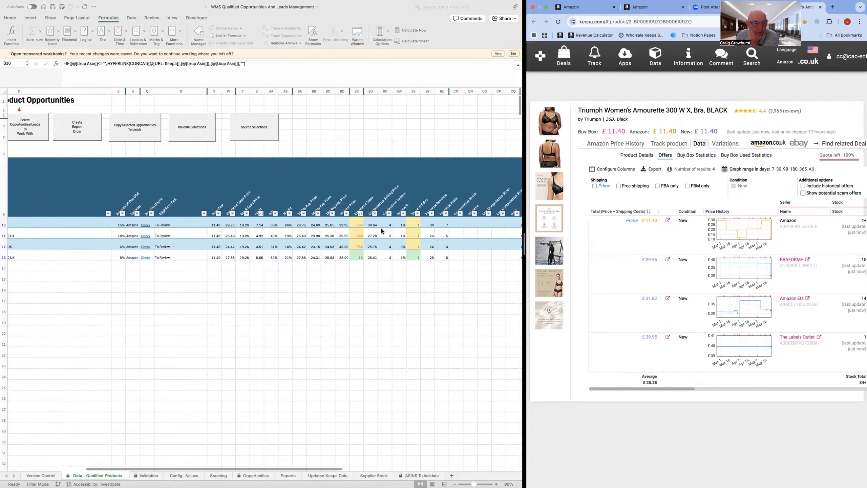
pyautogui.hscroll(1, 146, 226)
pyautogui.click(147, 226)
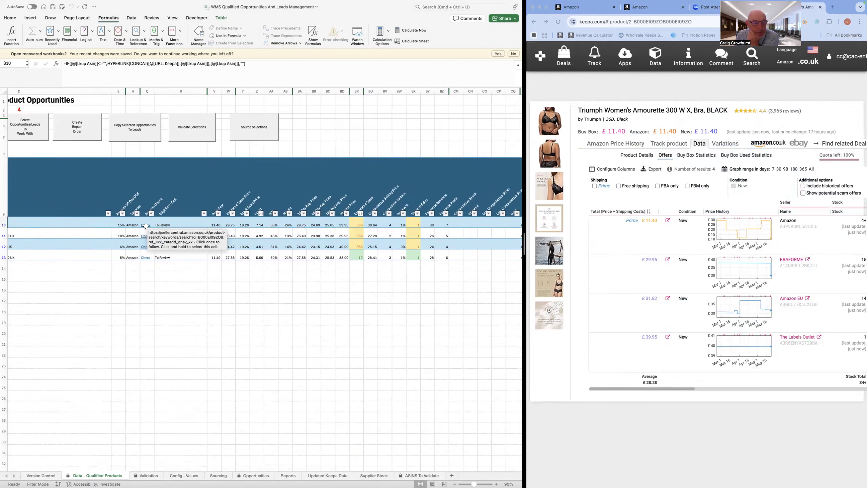
pyautogui.click(146, 226)
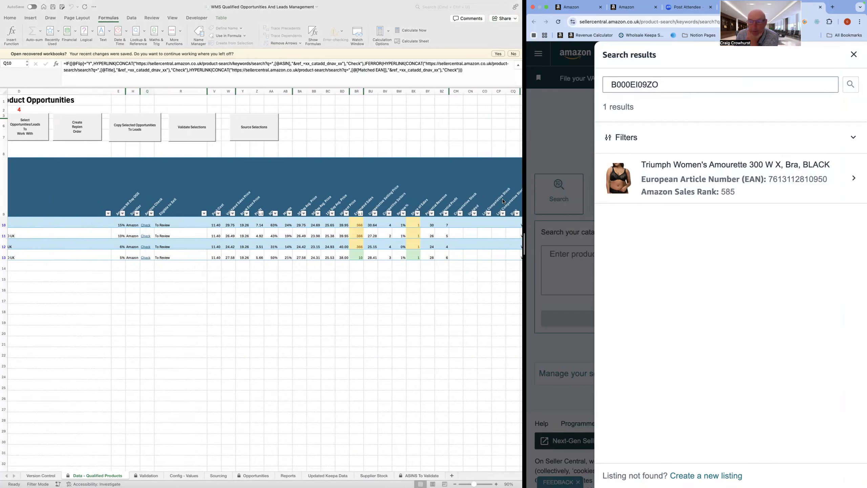
# - Check selling eligibility for the Triumph Amourette 300 W X bra in New condition by opening its Seller Central offer form
pyautogui.click(853, 178)
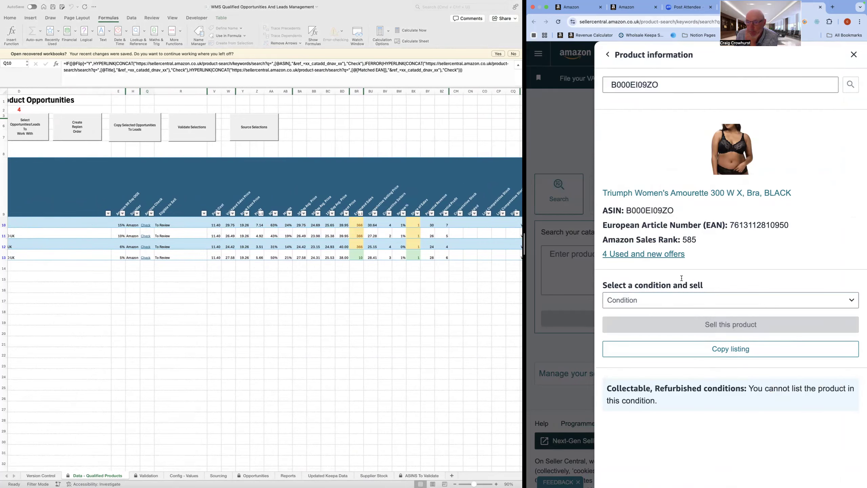
pyautogui.click(760, 298)
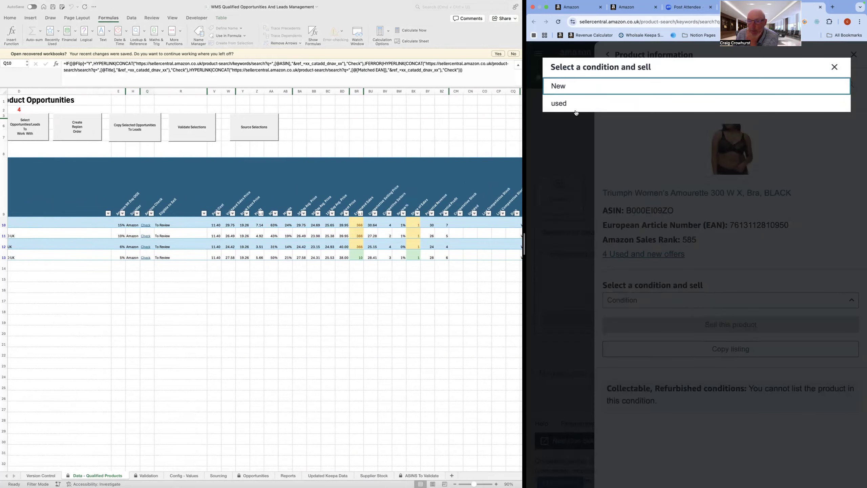
pyautogui.click(573, 87)
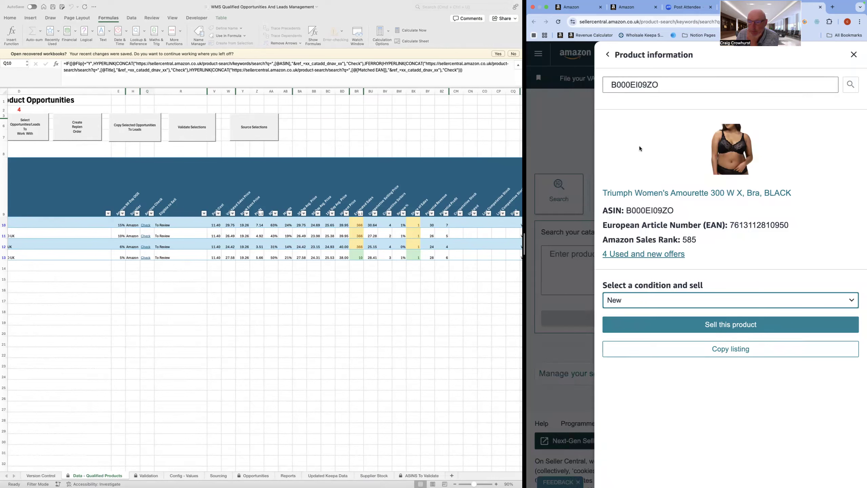
pyautogui.click(723, 325)
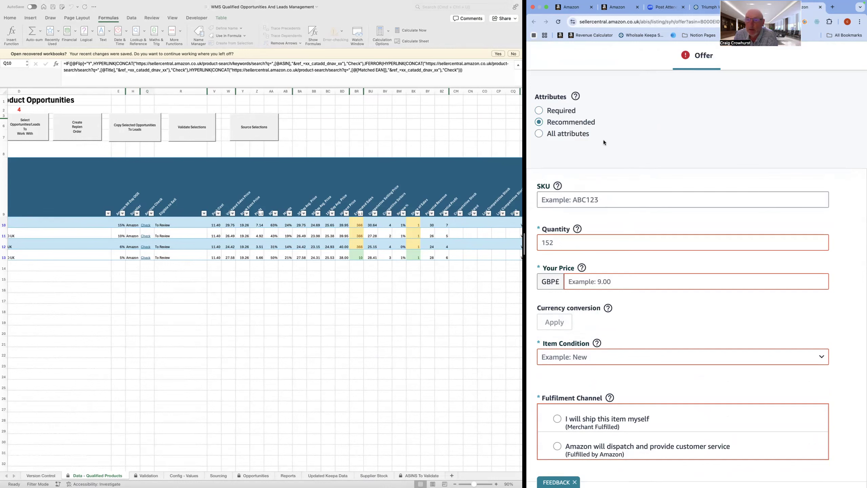
pyautogui.scroll(7, 613, 122)
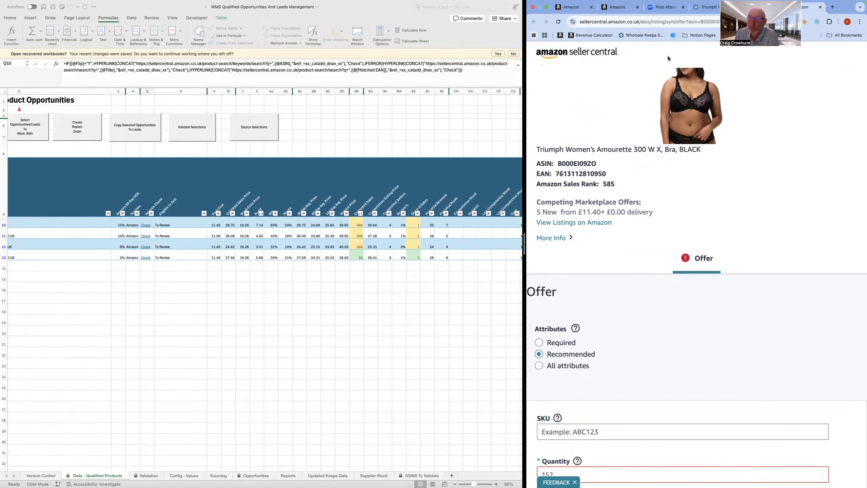
# - Return to the product's Keepa page and review its current seller offers
pyautogui.click(699, 9)
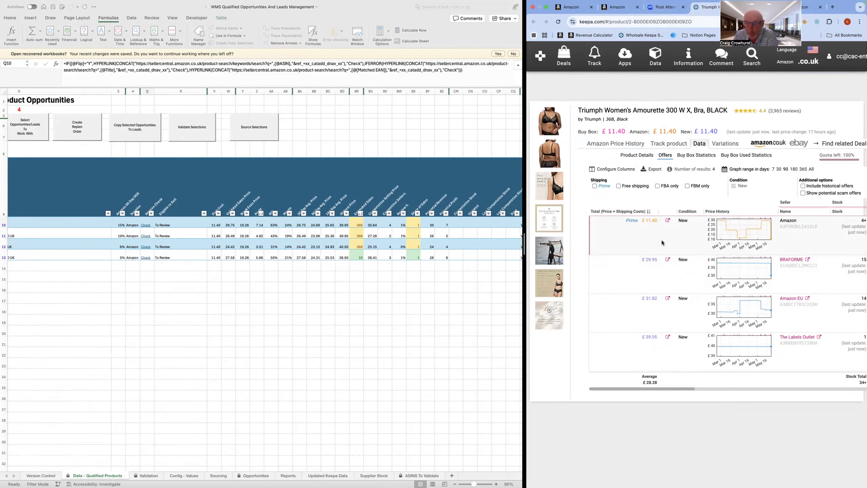
pyautogui.scroll(-1, 663, 260)
pyautogui.scroll(1, 663, 260)
pyautogui.scroll(-1, 663, 260)
pyautogui.scroll(1, 662, 257)
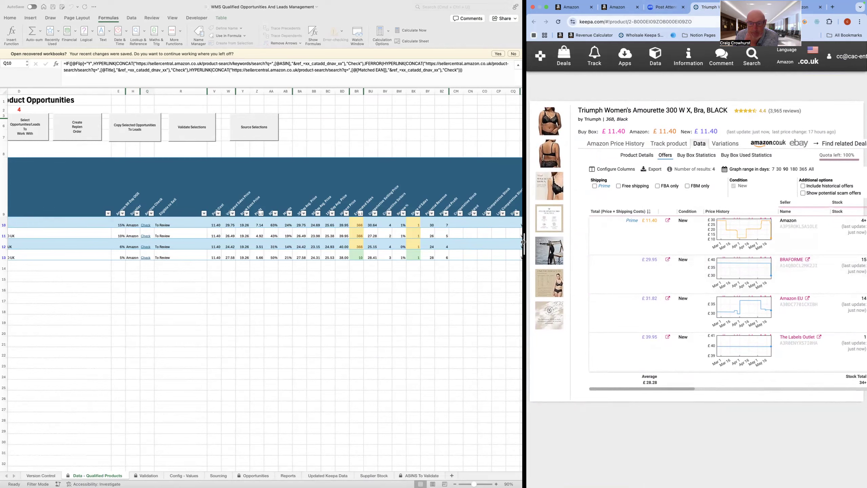
# - Widen the Excel side of the split screen and bring the product titles and eligibility column into view
pyautogui.moveTo(524, 242); pyautogui.dragTo(696, 253)
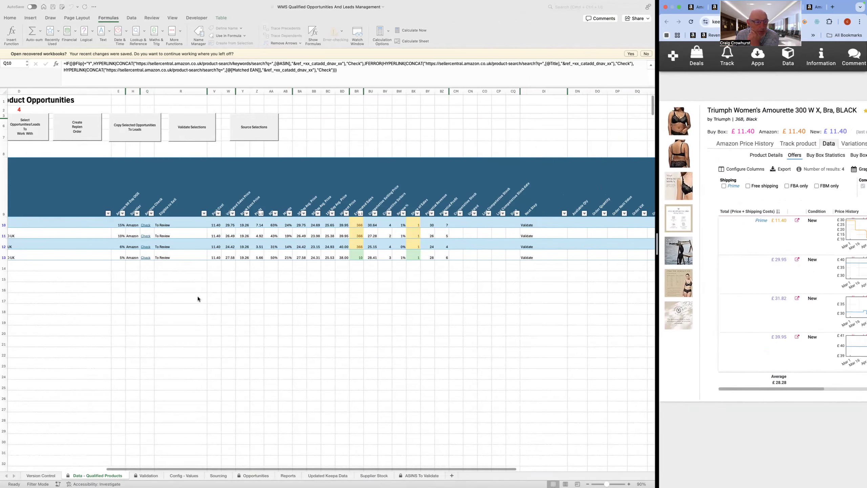
pyautogui.hscroll(-5, 198, 295)
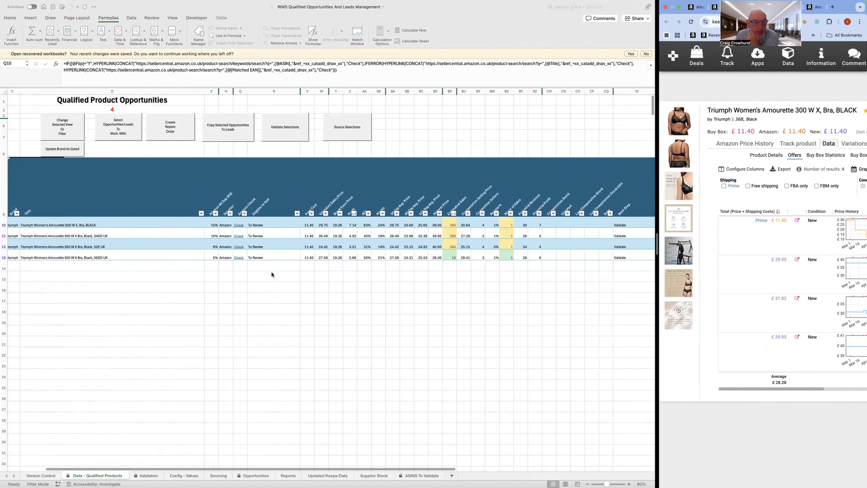
pyautogui.hscroll(-2, 243, 239)
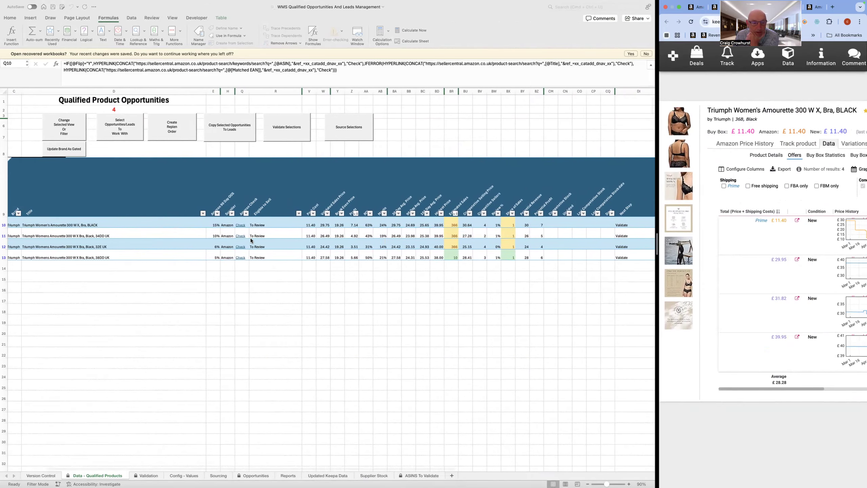
# - Set the first Triumph product's Eligible to Sell status to Order
pyautogui.click(270, 224)
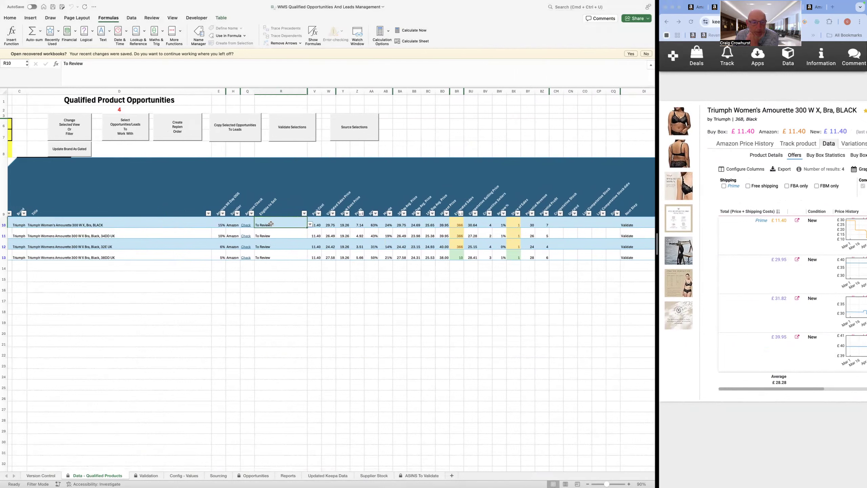
pyautogui.click(309, 225)
pyautogui.scroll(-5, 274, 291)
pyautogui.scroll(-5, 274, 291)
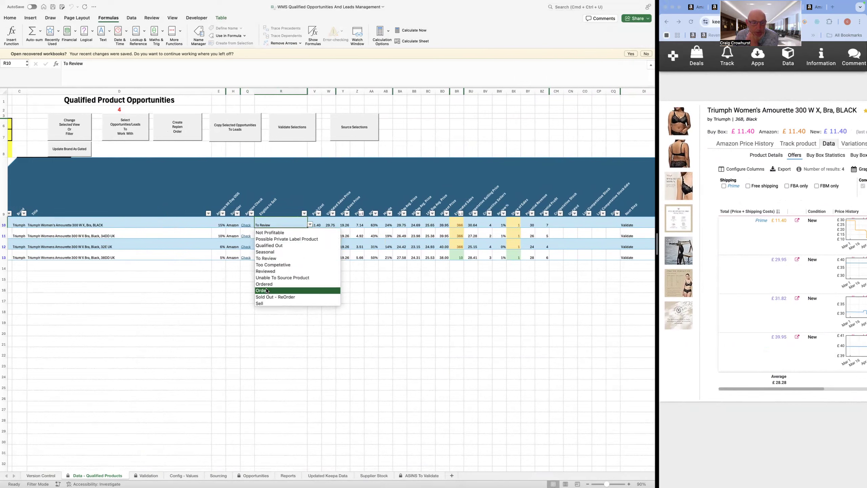
pyautogui.click(273, 290)
pyautogui.click(316, 286)
# - Enter an available quantity of 10 and an order quantity of 5 for the first Triumph product
pyautogui.hscroll(10, 315, 287)
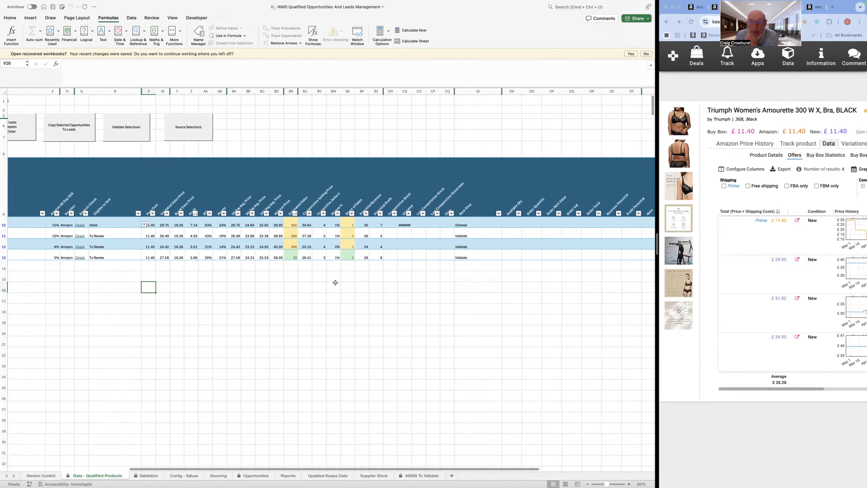
pyautogui.click(411, 221)
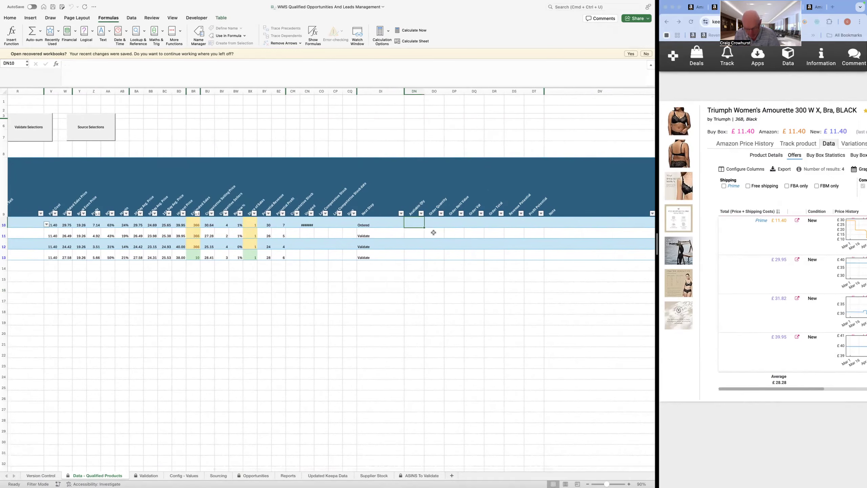
pyautogui.write('10')
pyautogui.press('Tab')
pyautogui.press('Tab')
pyautogui.press('Left')
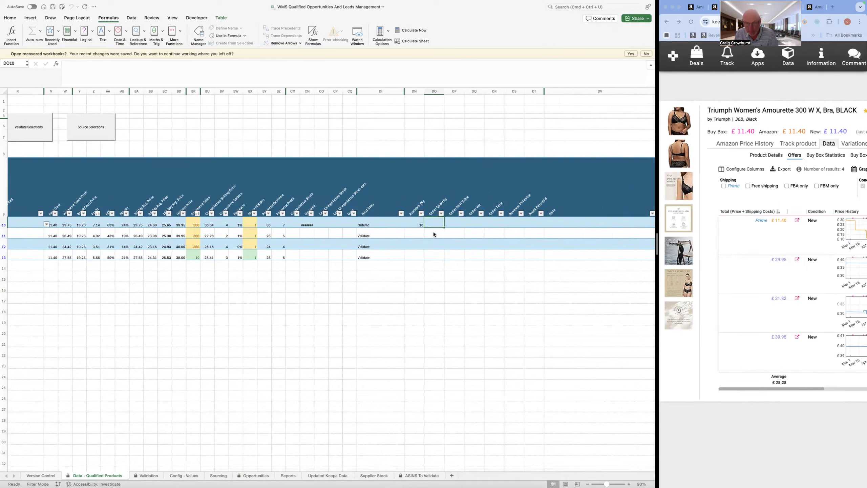
pyautogui.write('5')
pyautogui.press('Return')
pyautogui.press('Return')
pyautogui.hscroll(1, 433, 234)
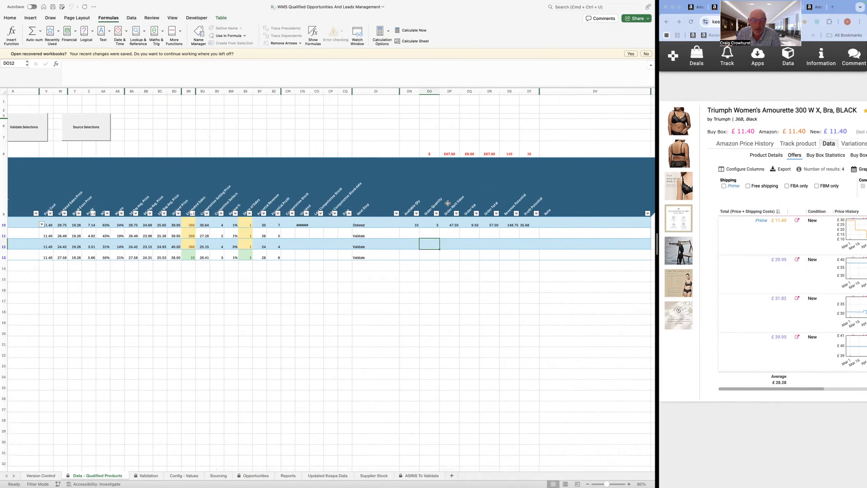
# - Mark the first Triumph product's row for selection with y in column A
pyautogui.hscroll(-5, 329, 258)
pyautogui.hscroll(-6, 328, 260)
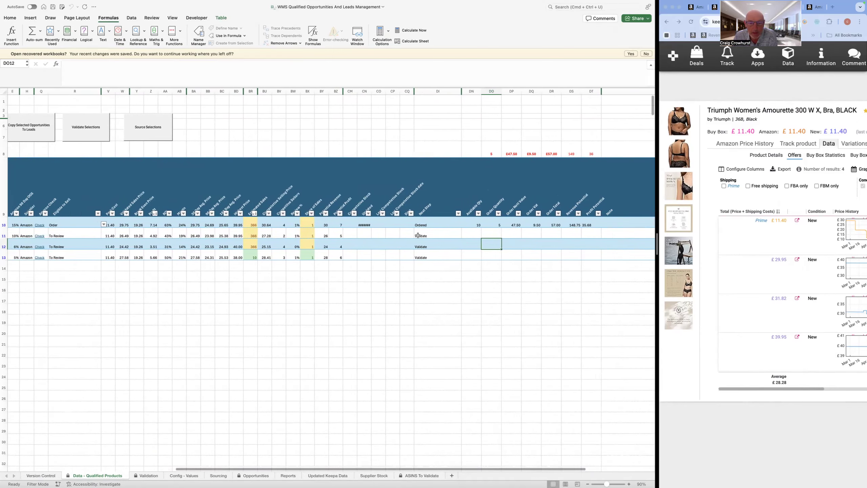
pyautogui.hscroll(-5, 408, 239)
pyautogui.hscroll(-20, 408, 239)
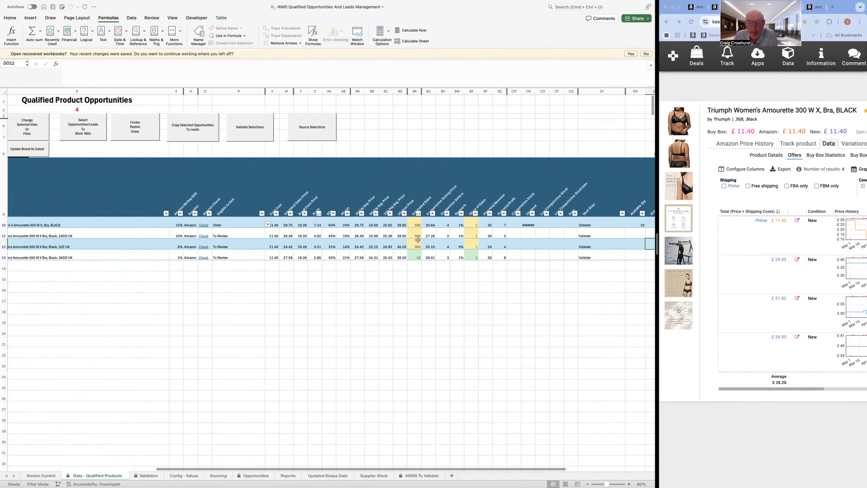
pyautogui.hscroll(-13, 133, 227)
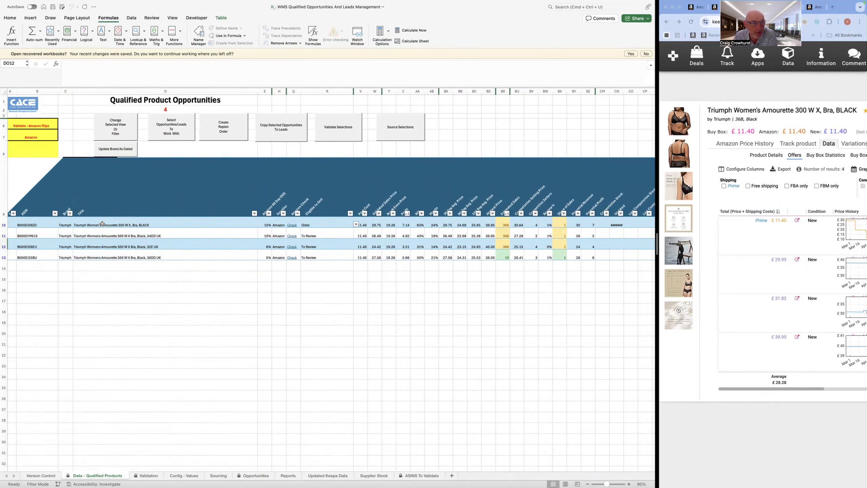
pyautogui.hscroll(-1, 126, 236)
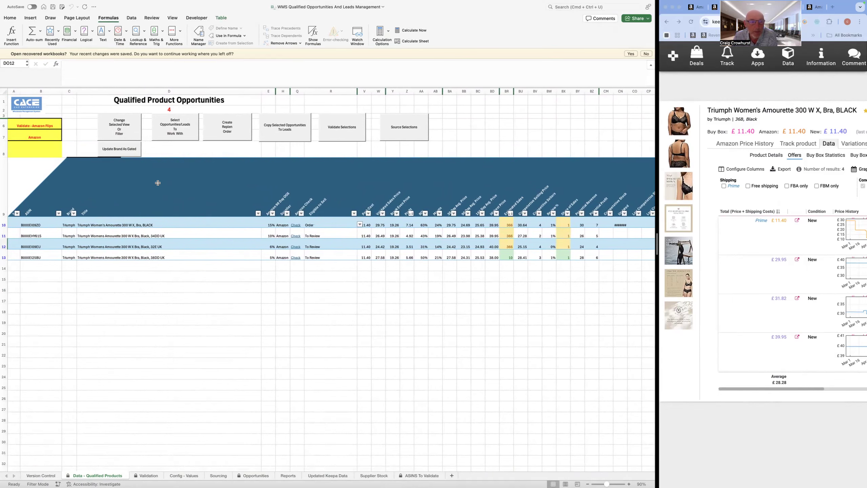
pyautogui.click(13, 221)
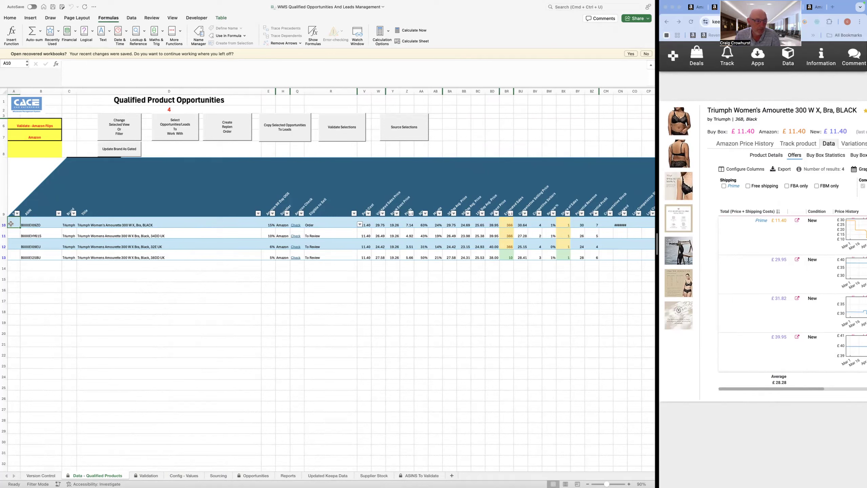
pyautogui.write('y')
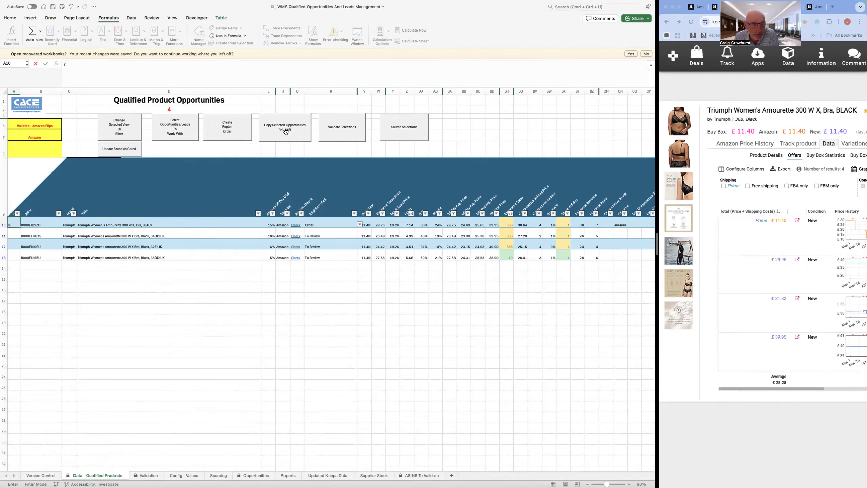
pyautogui.hscroll(1, 253, 180)
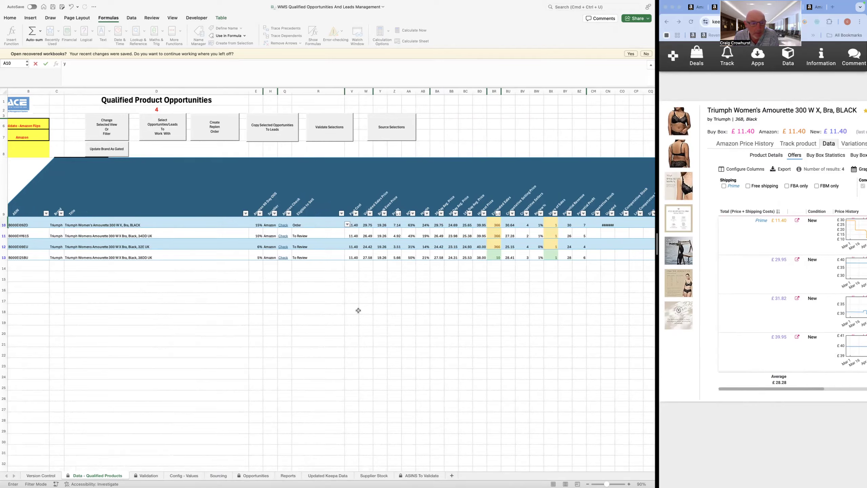
pyautogui.hscroll(-1, 357, 309)
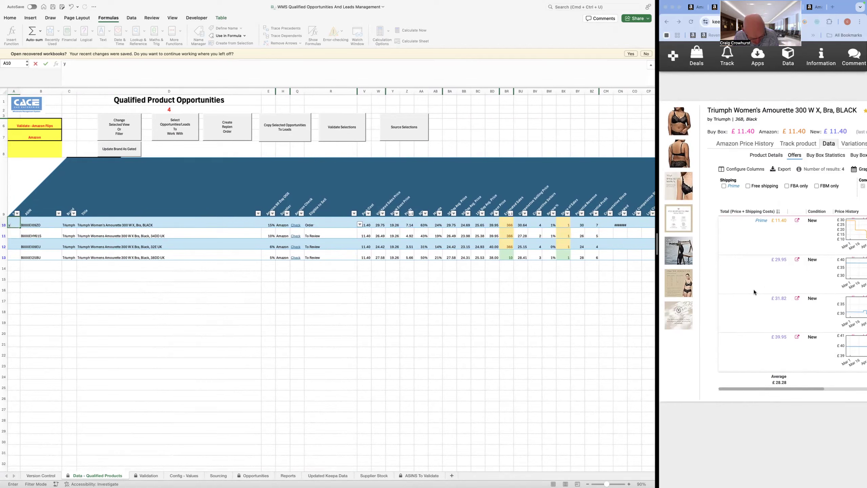
# - Clear the y selection mark from the first Triumph product's row in column A
pyautogui.hscroll(2, 583, 297)
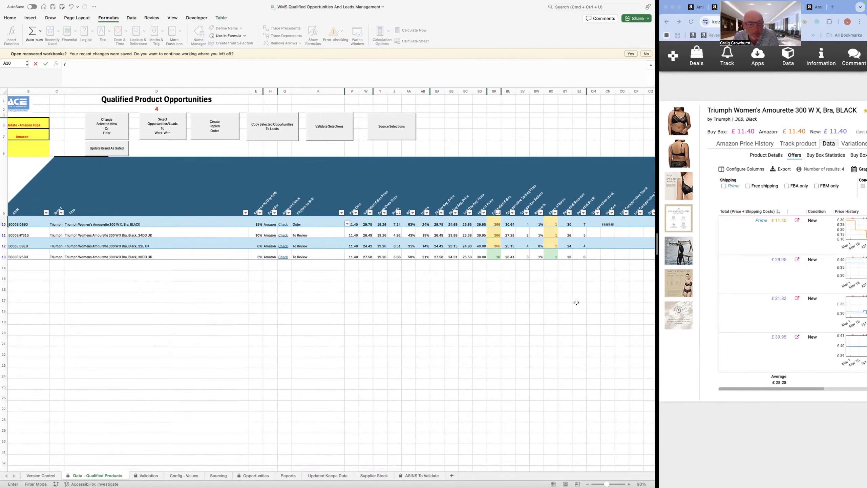
pyautogui.hscroll(-2, 300, 299)
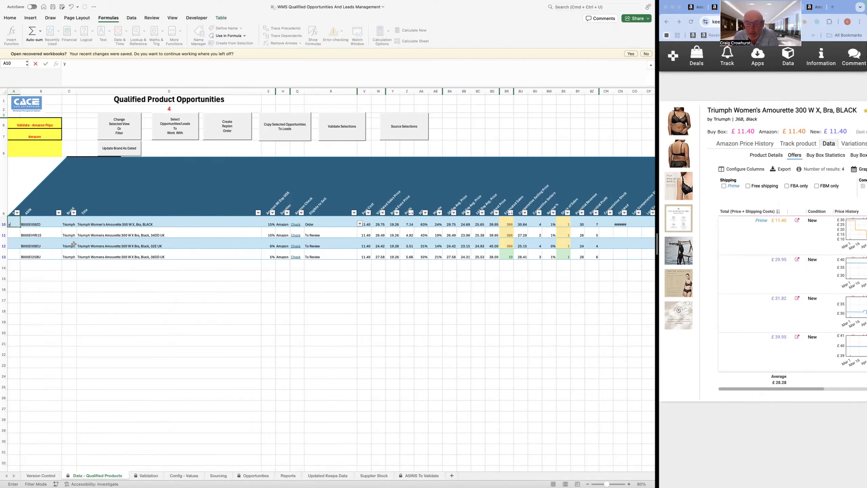
pyautogui.click(14, 225)
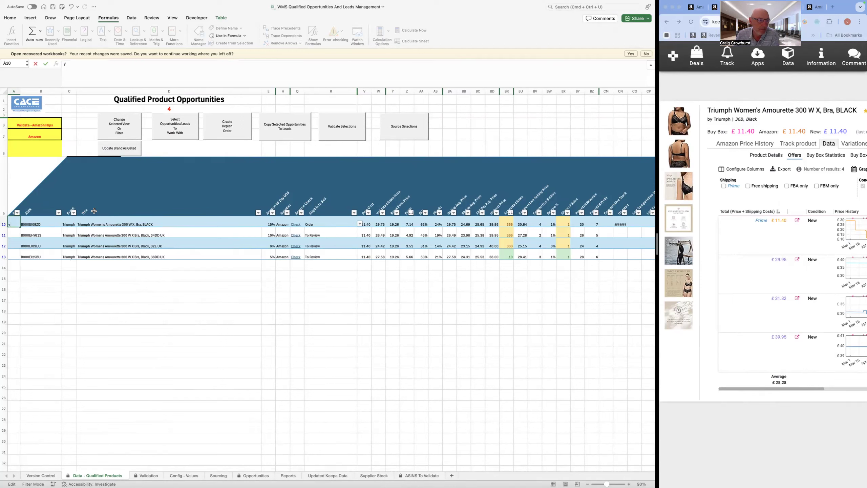
pyautogui.press('BackSpace')
# - Set the supplier or brand selection in cell A8 to Triumph and run Select Opportunities/Leads To Work With
pyautogui.click(38, 149)
pyautogui.click(65, 154)
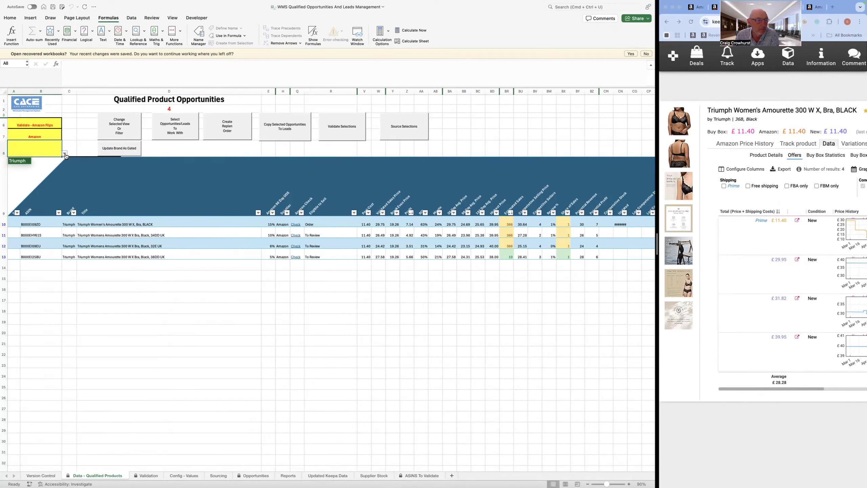
pyautogui.click(19, 163)
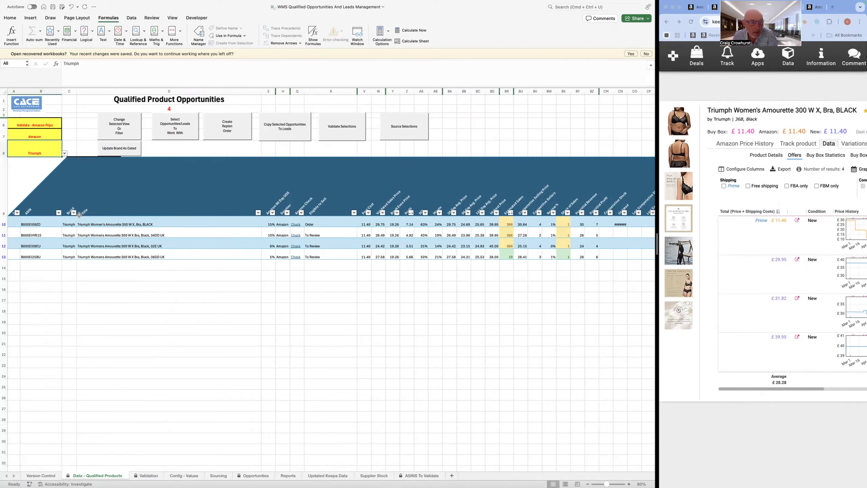
pyautogui.scroll(1, 64, 234)
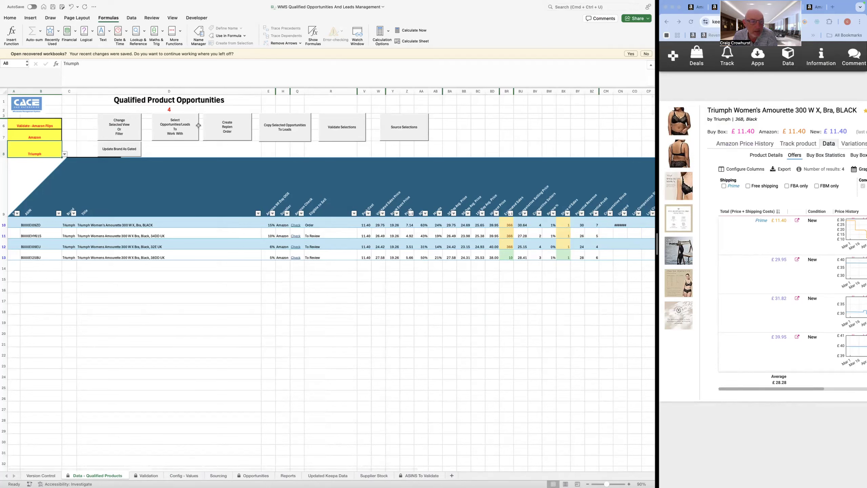
pyautogui.click(179, 123)
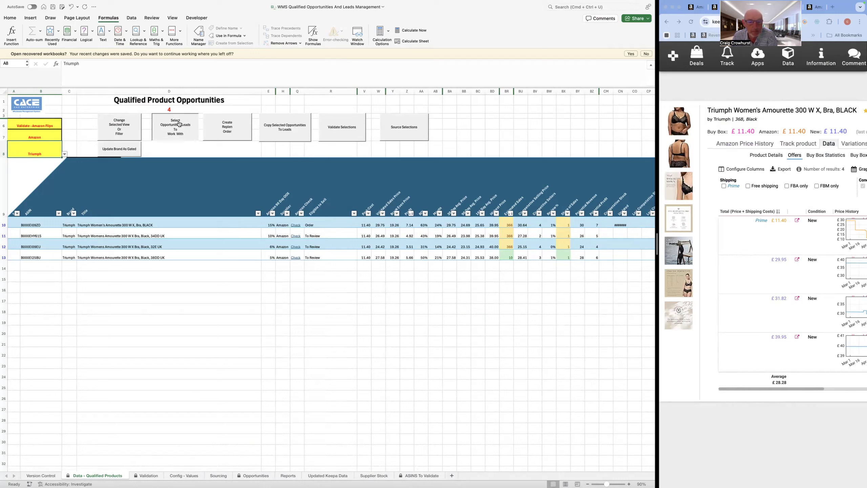